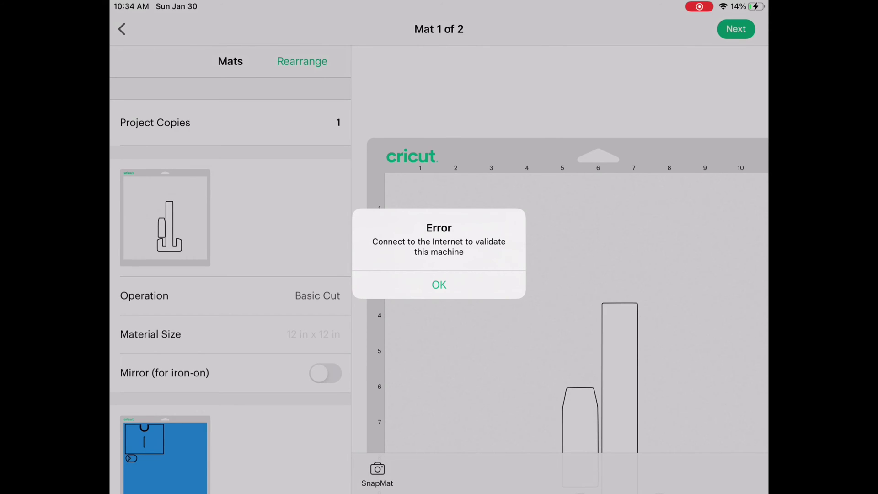
# Acknowledge the 'Connect to the Internet to validate this machine' error on Mat 1 of 2.
pyautogui.click(439, 285)
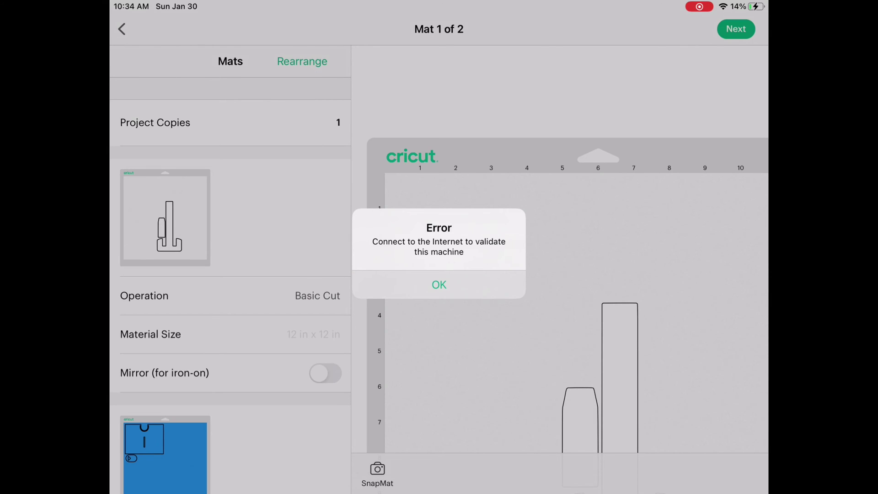
# Dismiss the Cricut error and open iPad Settings from the dock to view Wi-Fi.
pyautogui.click(440, 285)
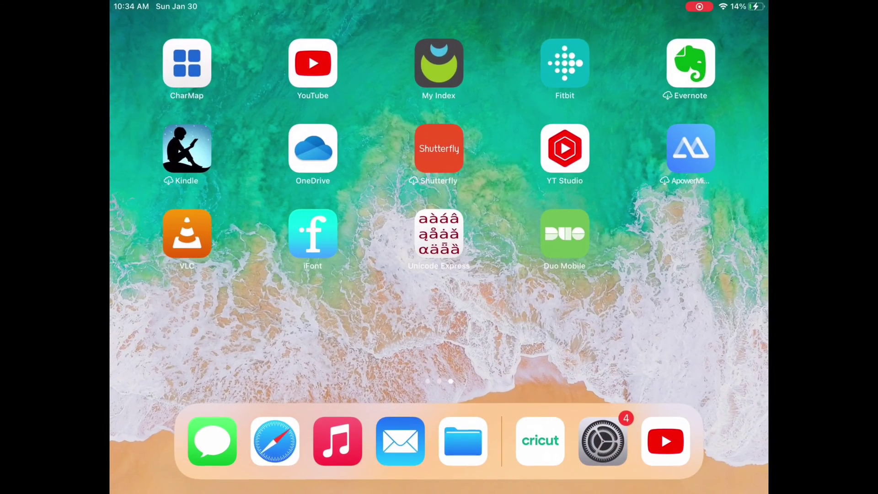
pyautogui.click(603, 442)
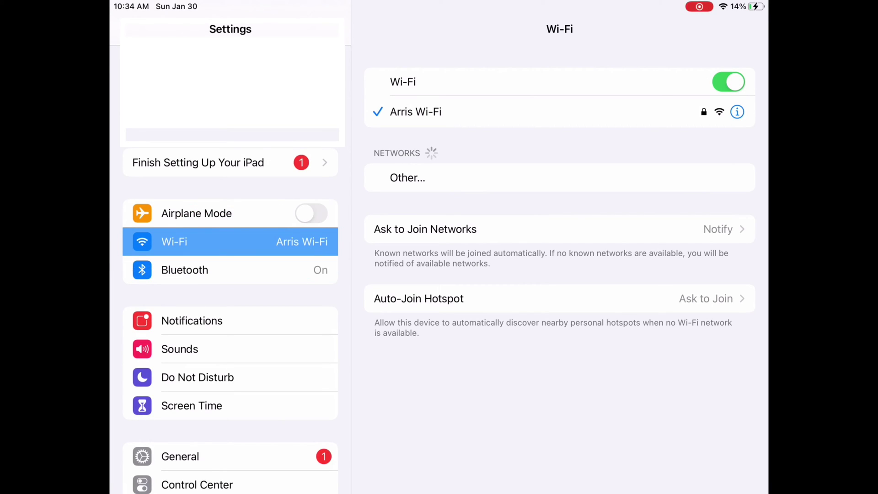
# Turn off Auto-Join for the Arris Wi-Fi network and go back to the Wi-Fi list.
pyautogui.click(480, 111)
pyautogui.click(738, 112)
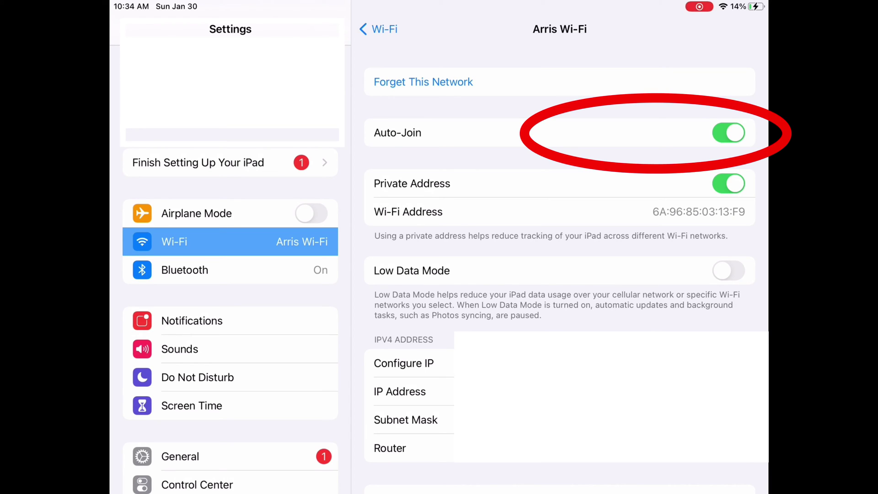
pyautogui.click(729, 132)
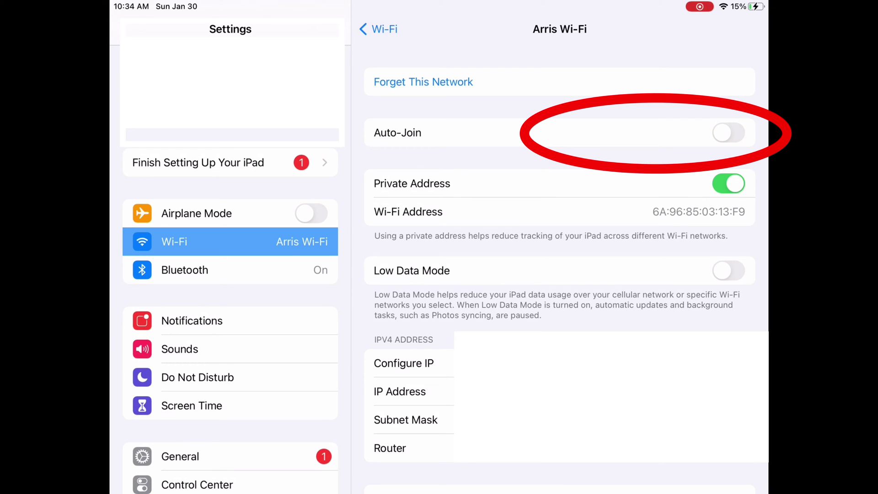
pyautogui.click(379, 29)
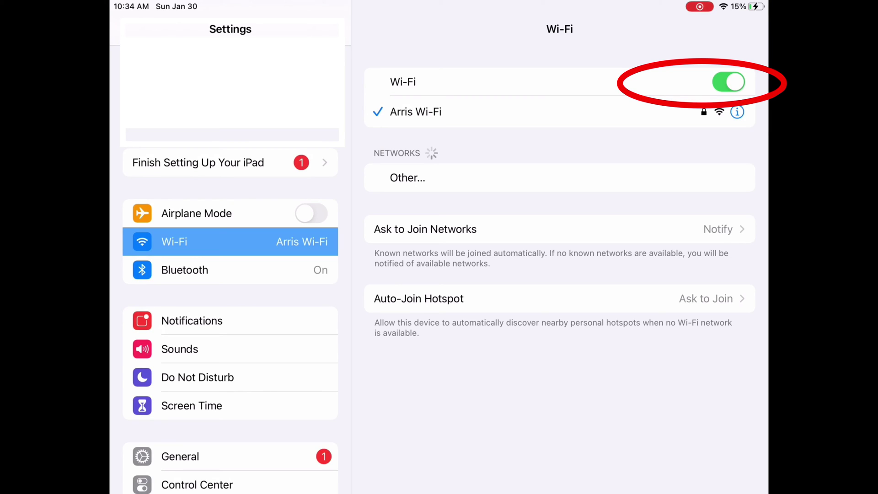
# Switch Wi-Fi off and back on, then rejoin Arris Wi-Fi from My Networks.
pyautogui.click(729, 81)
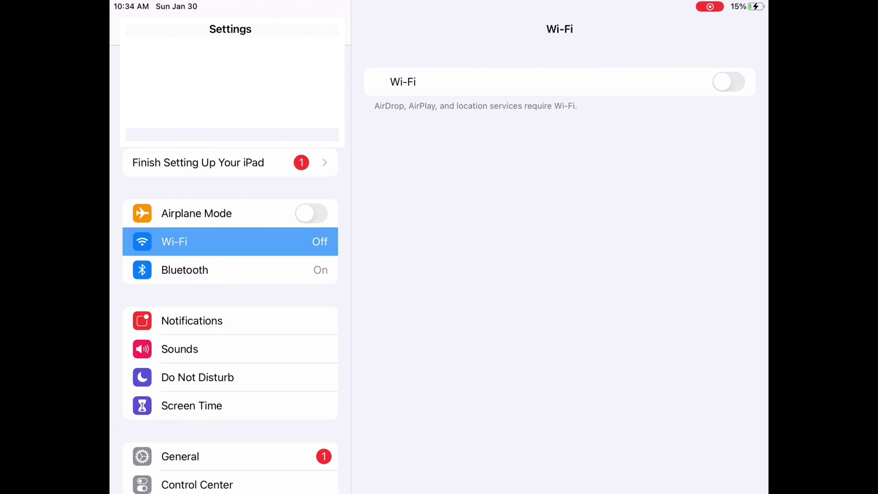
pyautogui.click(729, 82)
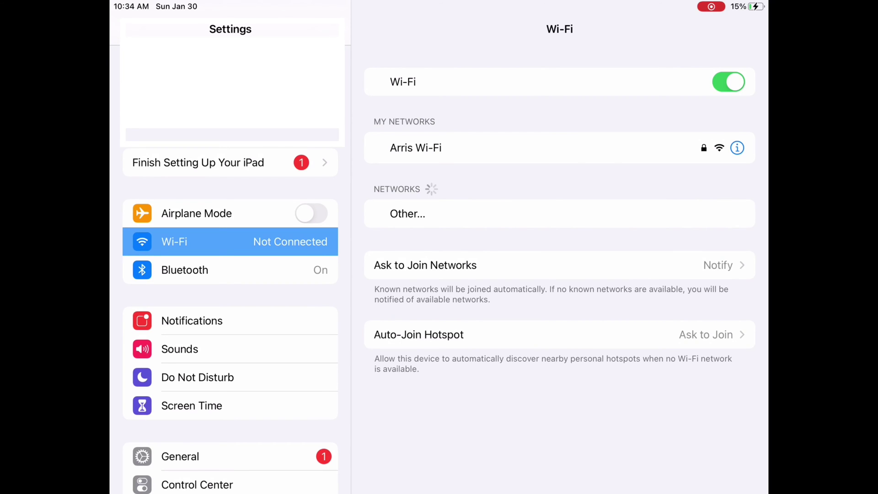
pyautogui.click(416, 147)
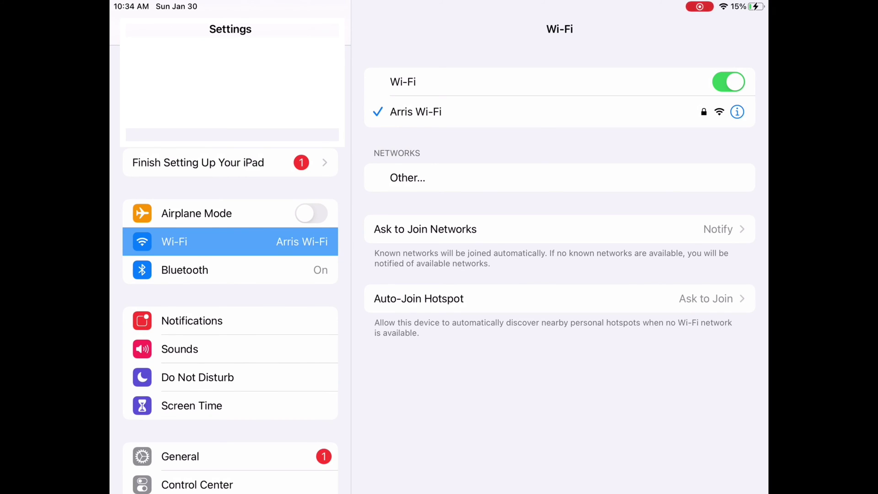
# Return to Cricut Design Space and continue past Mat 1 of 2 with Next.
pyautogui.press('super+h')
pyautogui.click(540, 442)
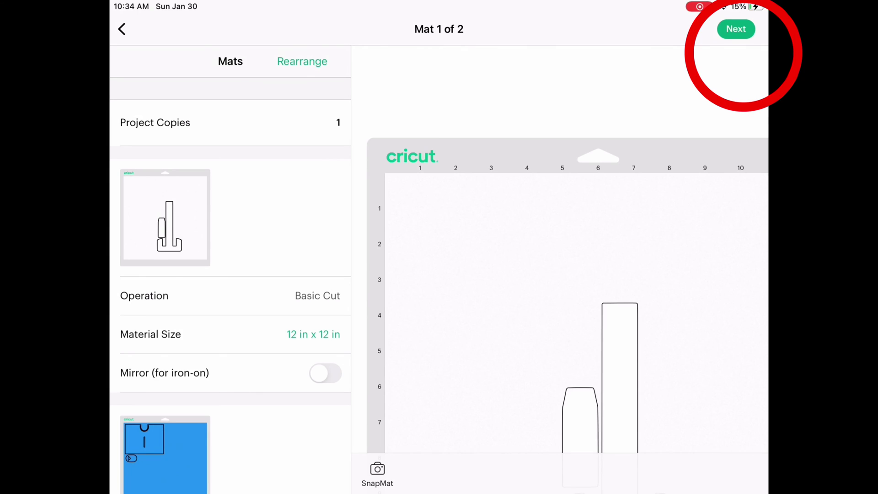
pyautogui.click(736, 29)
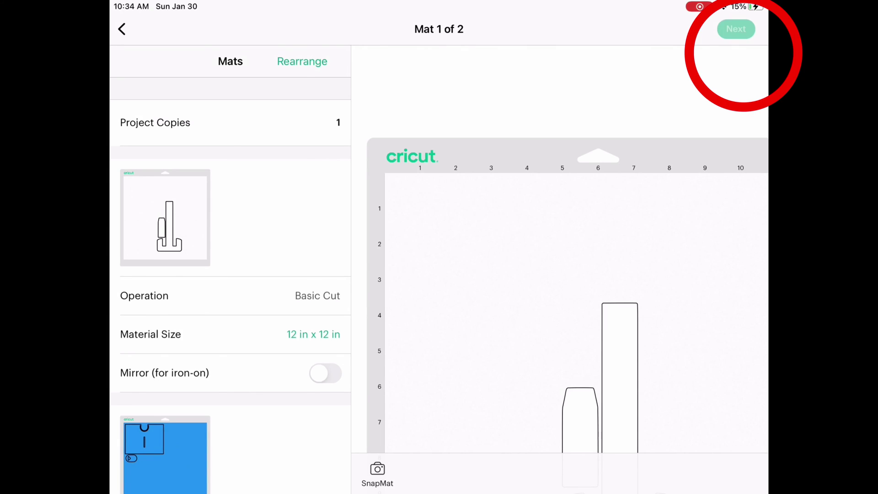